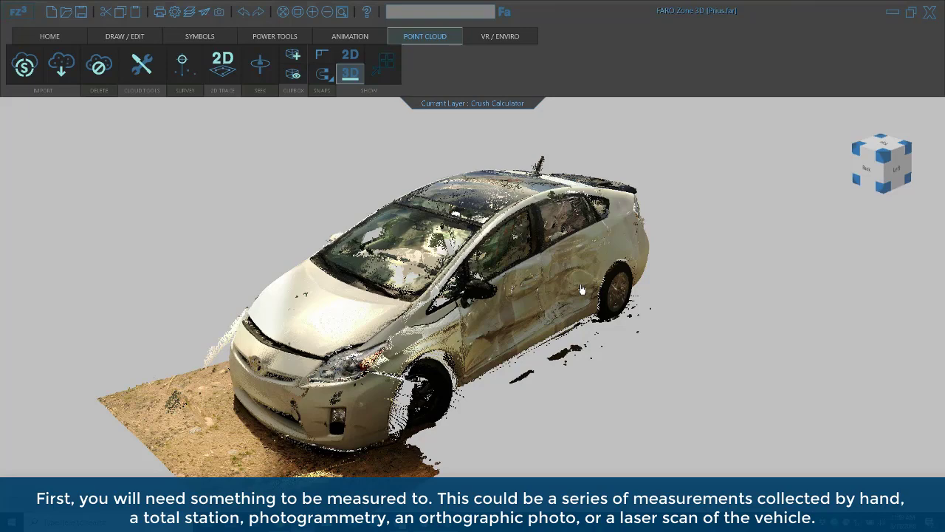
Step: Draw a clipping box around the whole vehicle in top view, about 16.78 ft long, 6.86 ft wide and 4.98 ft high
scroll(569, 294, down, 1)
mouse_move(544, 296)
middle_down()
mouse_move(536, 289)
mouse_move(493, 319)
mouse_move(514, 355)
middle_up()
scroll(544, 290, down, 5)
middle_drag(431, 272, 536, 300)
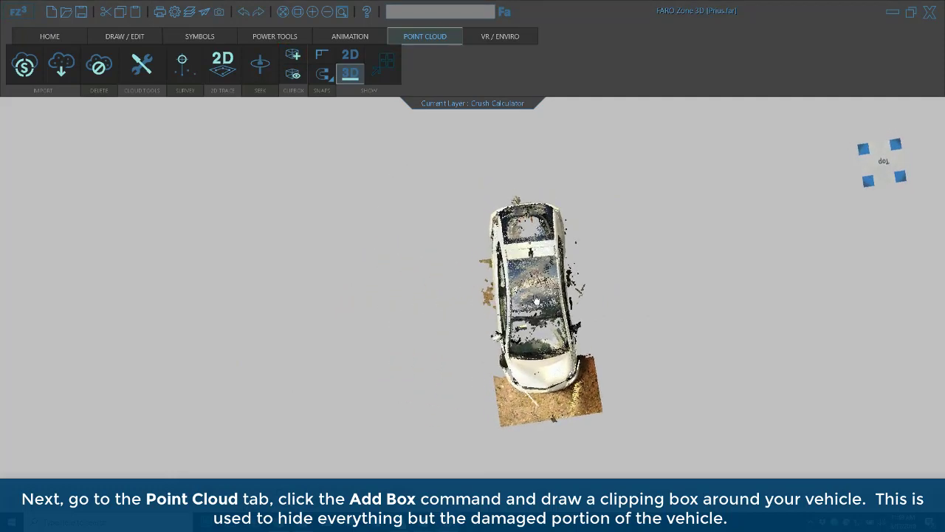
click(297, 55)
click(484, 201)
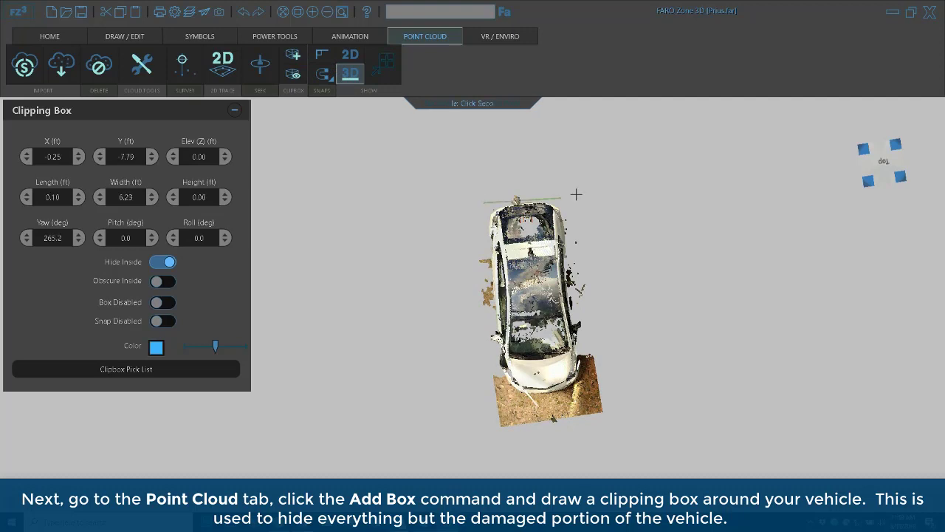
click(570, 197)
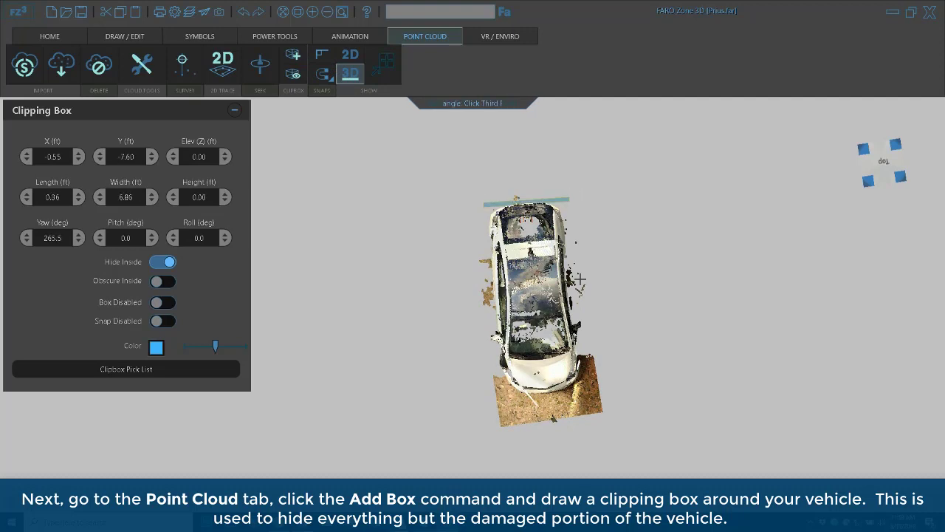
click(610, 402)
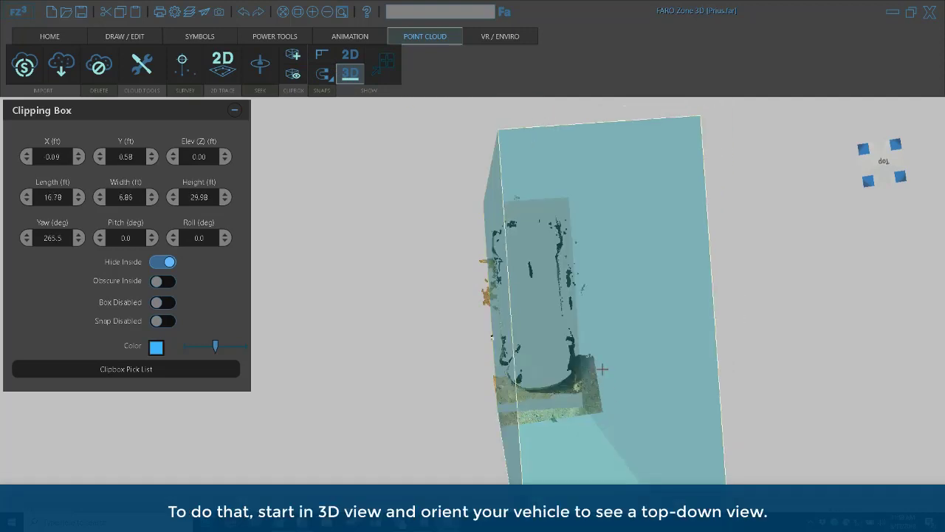
click(549, 278)
Step: Thin the clipping box to about 0.61 ft high and raise it to about 1.40 ft elevation at the impact height
middle_drag(556, 339, 396, 273)
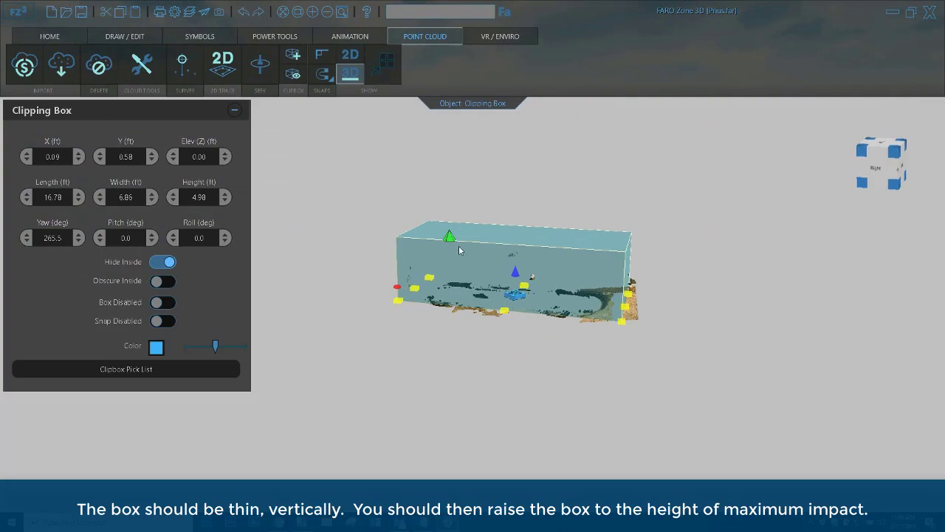
drag(451, 241, 452, 303)
scroll(510, 285, up, 4)
drag(548, 282, 549, 254)
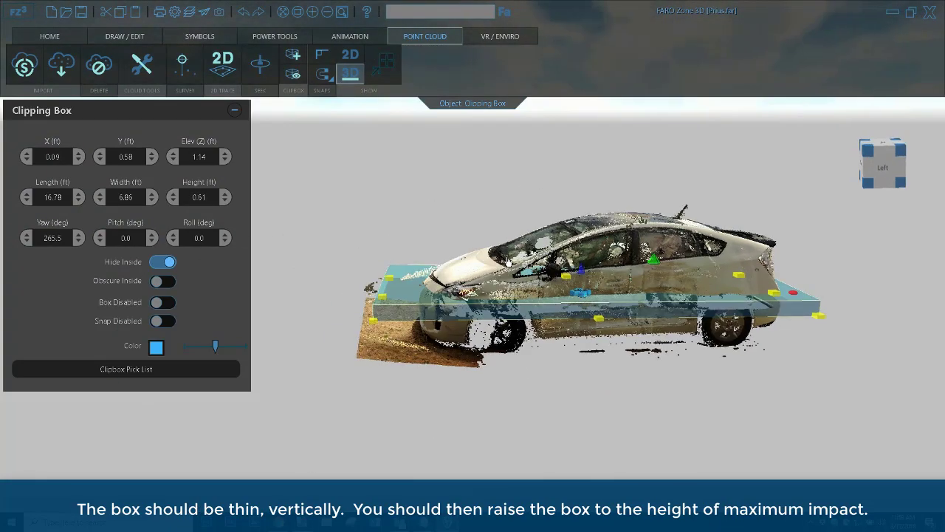
middle_drag(587, 295, 586, 284)
drag(582, 272, 583, 264)
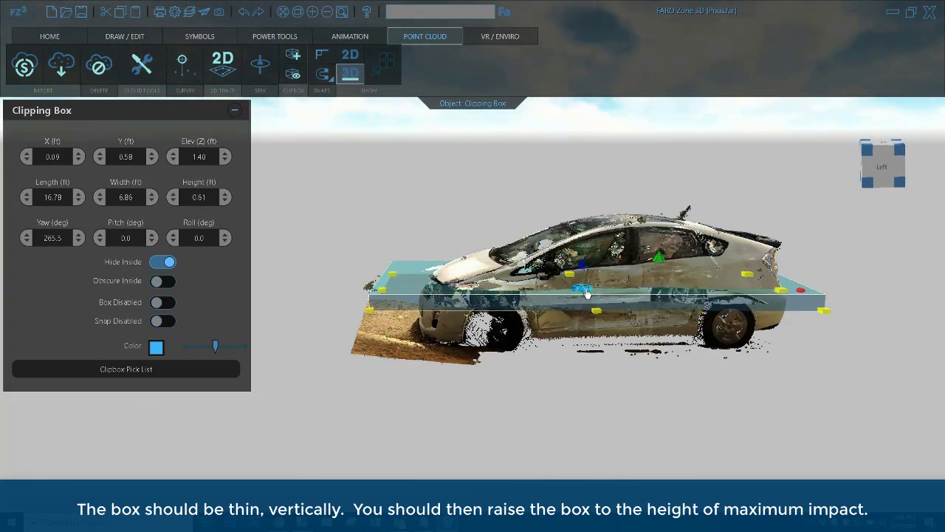
Step: Turn off Hide Inside for the clipping box, then deselect the box and hide its display
middle_drag(663, 320, 687, 345)
scroll(619, 327, down, 2)
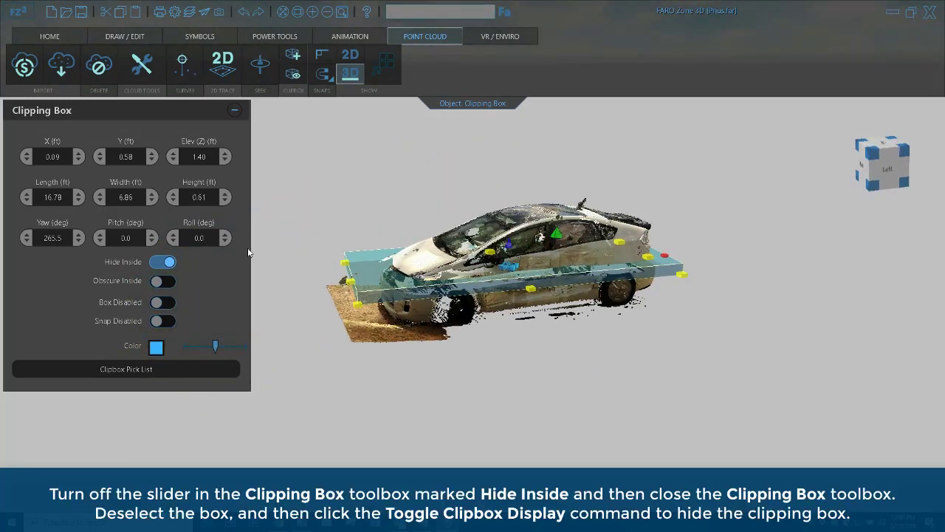
click(164, 262)
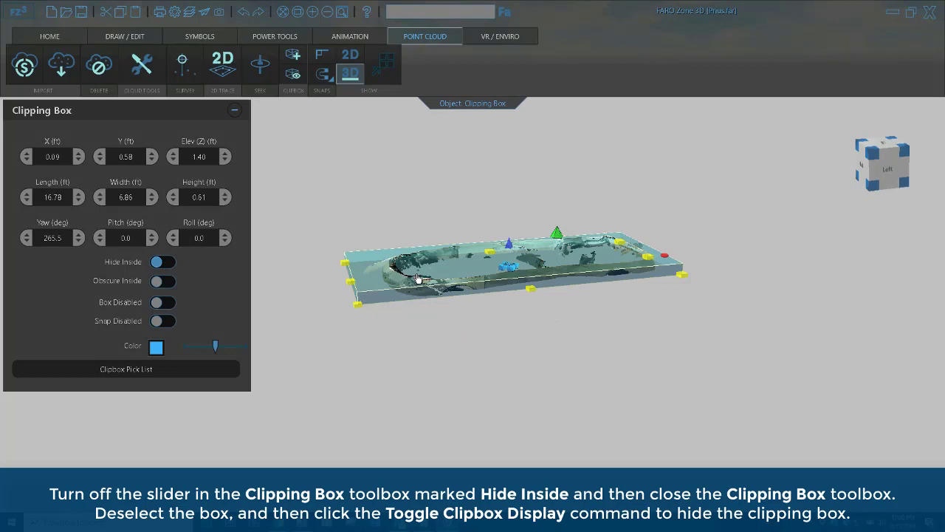
right_drag(599, 297, 526, 338)
middle_drag(451, 293, 549, 290)
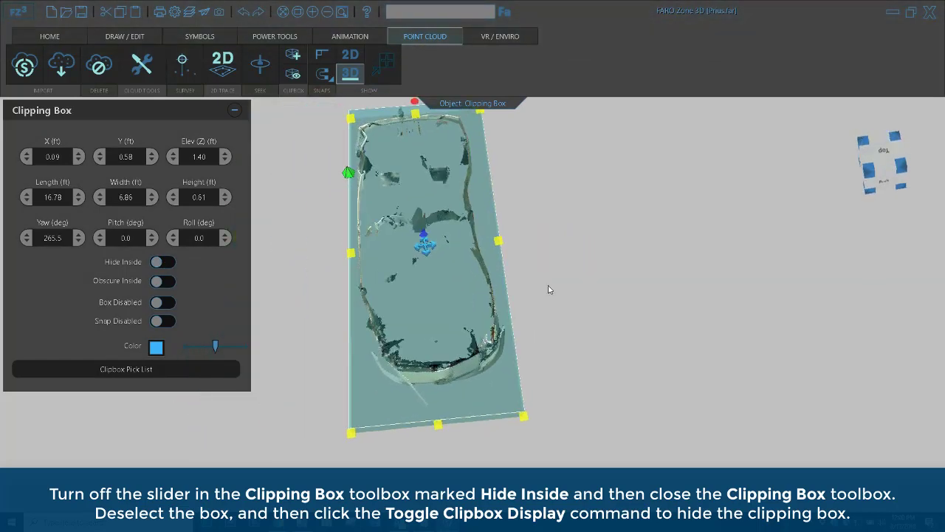
scroll(546, 288, down, 2)
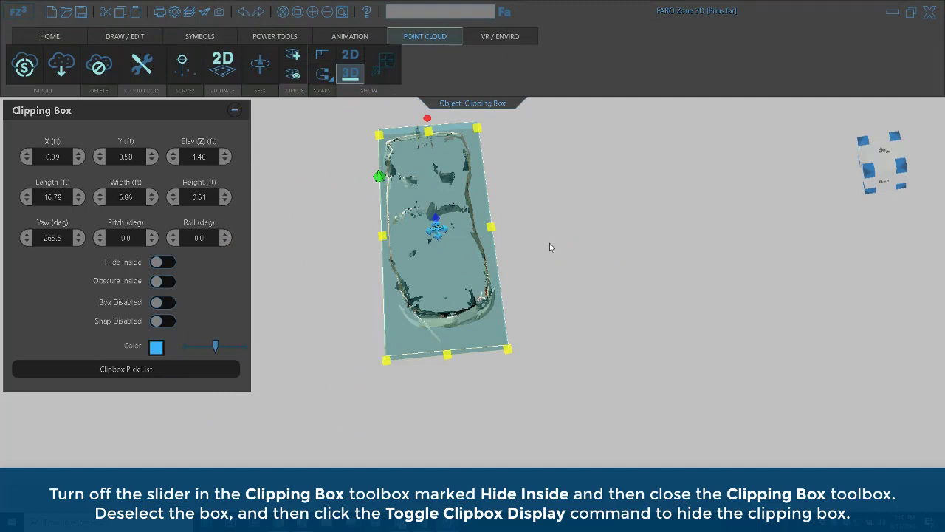
click(550, 248)
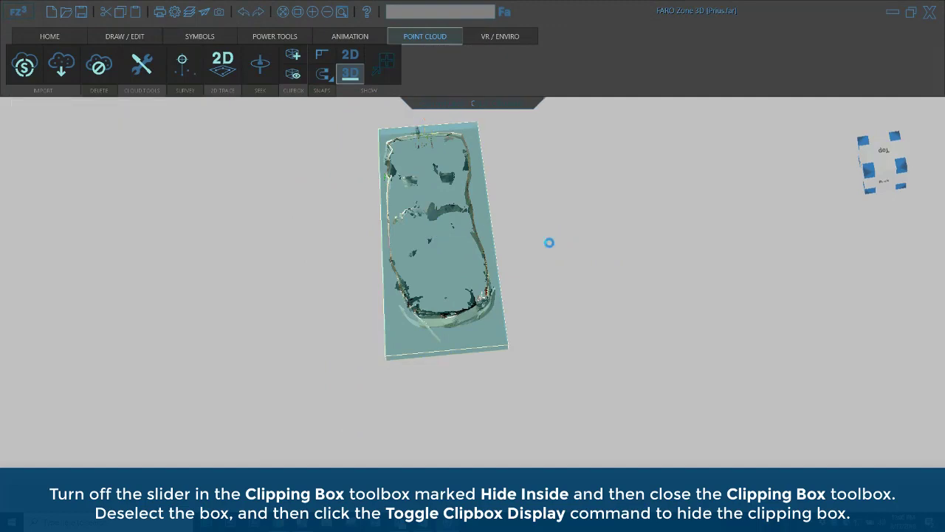
click(293, 74)
Step: Place the 2005 Toyota Prius 4DR Hatch FWD outline from the vehicle specs database near the front of the scanned vehicle
drag(362, 133, 364, 265)
middle_drag(319, 293, 494, 296)
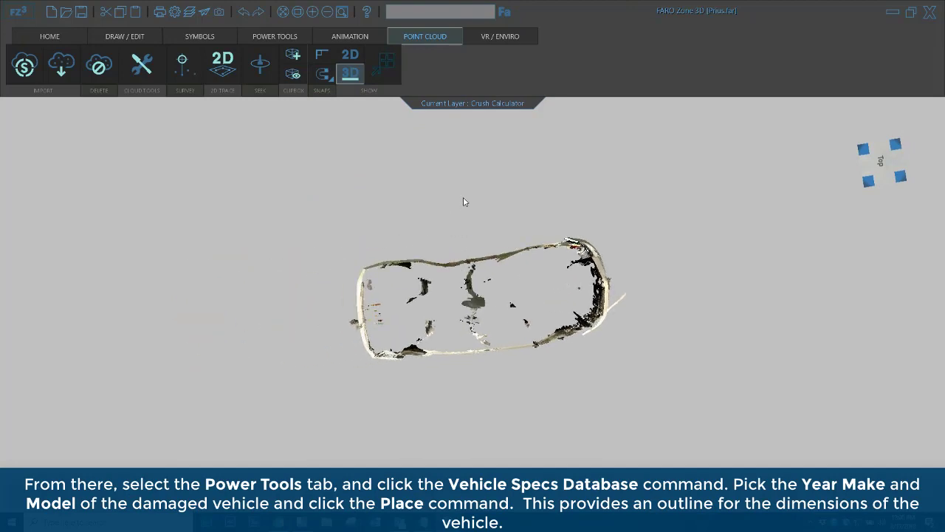
click(276, 38)
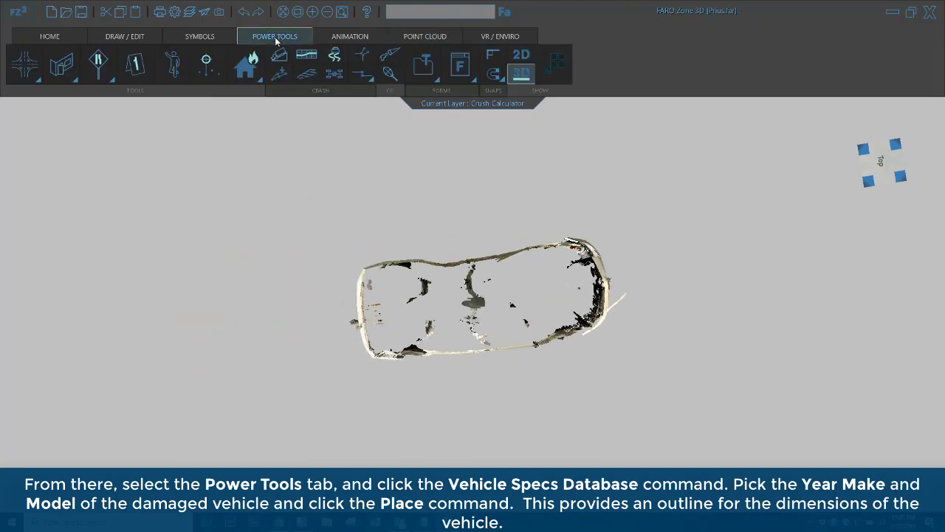
click(339, 79)
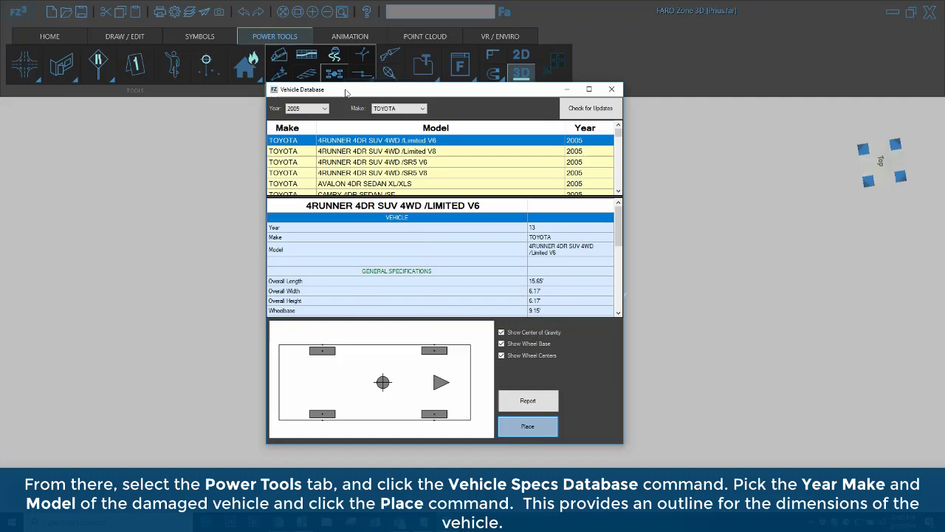
click(377, 109)
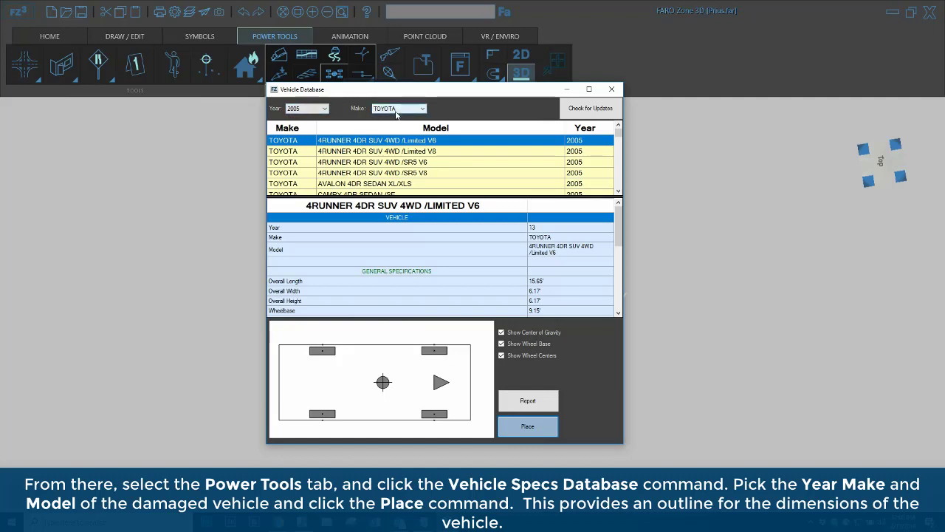
scroll(367, 176, down, 5)
scroll(367, 176, down, 8)
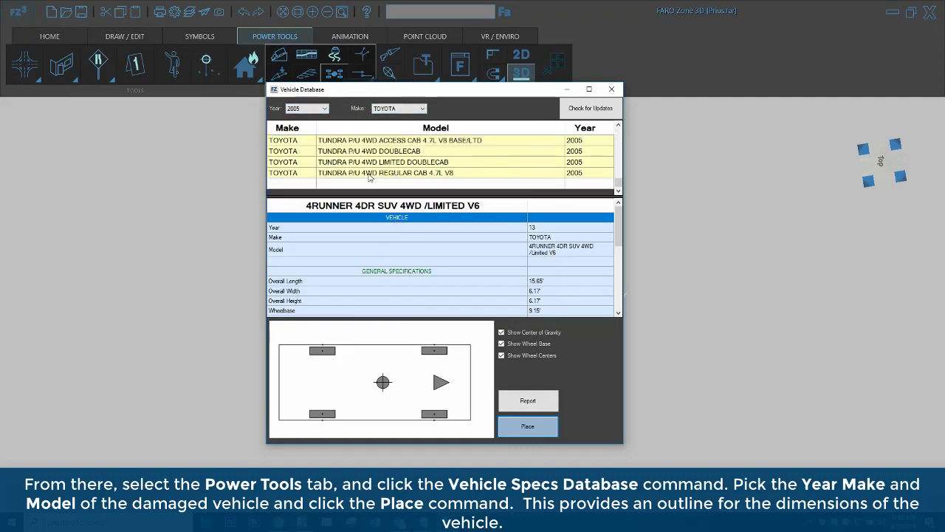
scroll(369, 175, up, 9)
scroll(373, 177, down, 1)
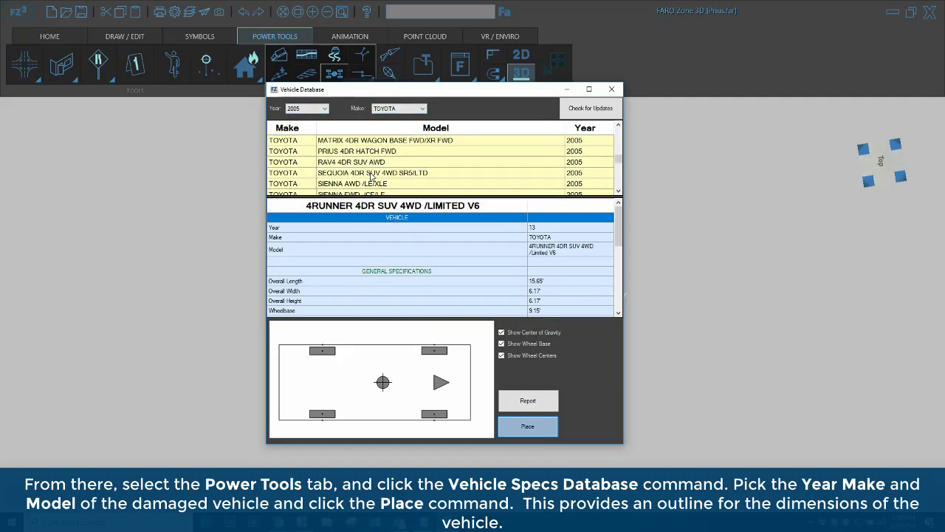
click(344, 152)
click(528, 428)
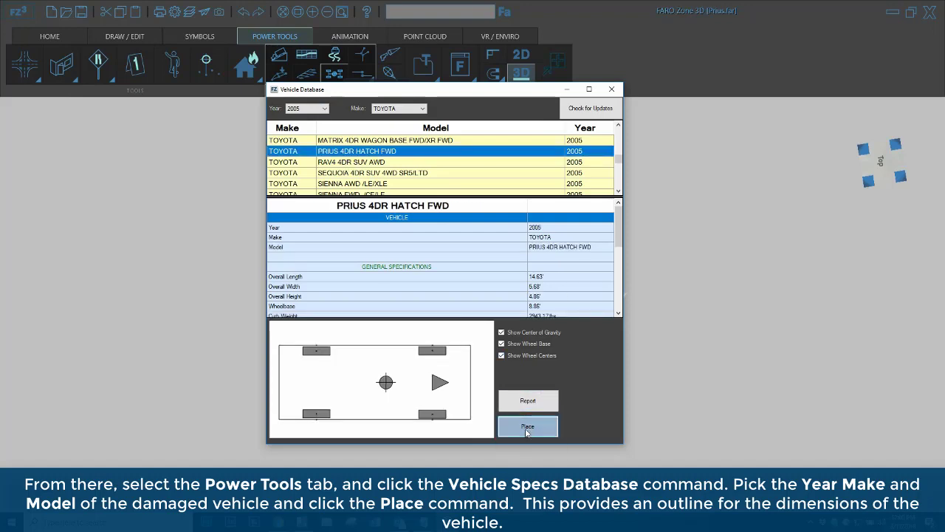
click(667, 272)
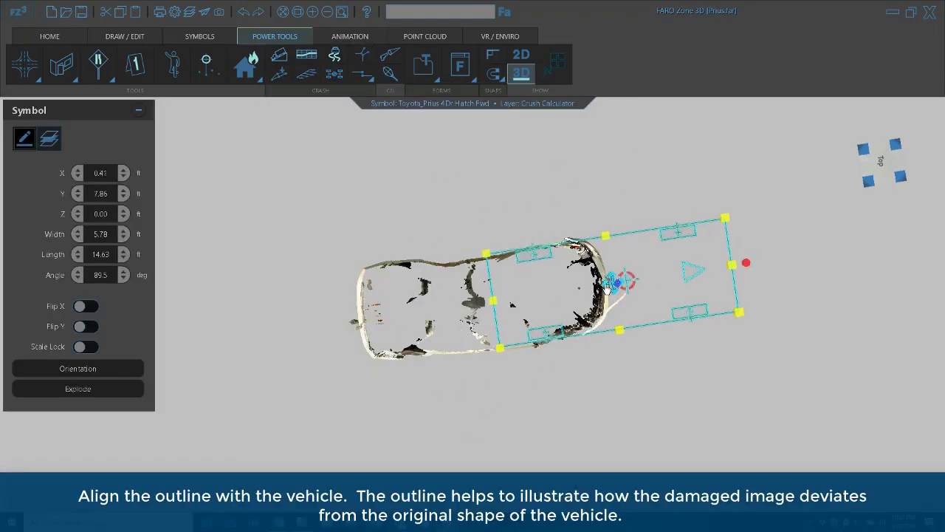
Step: Align the Prius outline with the scanned vehicle slice, at about X 0.10 ft, Y -0.11 ft and an 88.2° angle
drag(618, 280, 483, 303)
drag(616, 283, 617, 292)
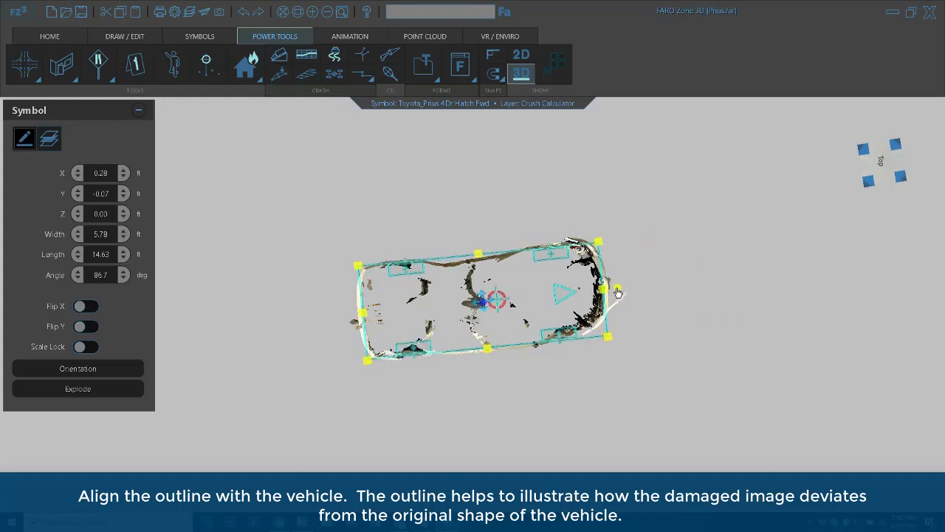
click(882, 149)
middle_drag(495, 227, 500, 264)
drag(509, 147, 503, 147)
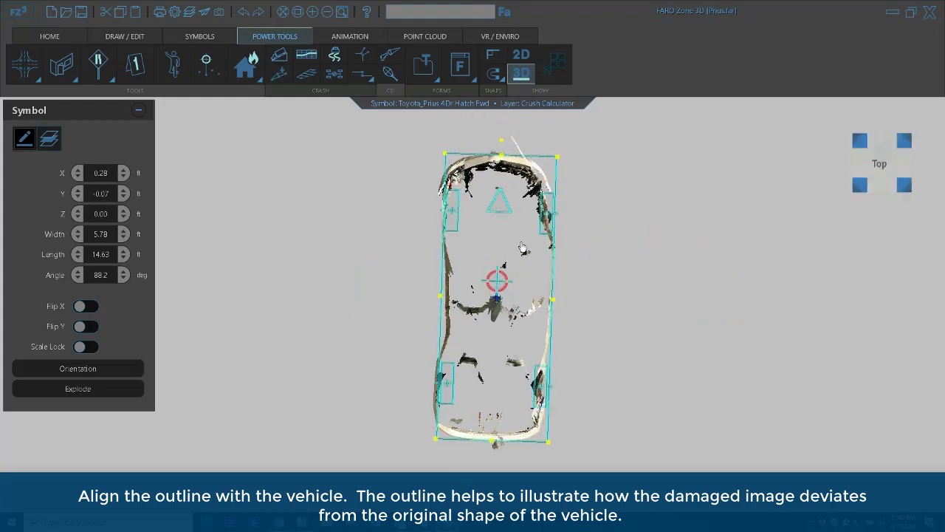
drag(496, 298, 493, 299)
scroll(443, 257, up, 3)
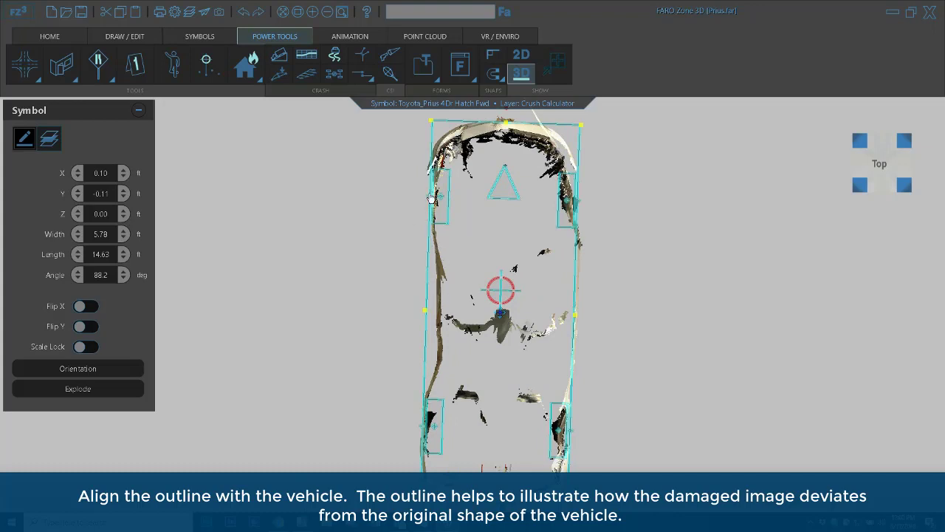
click(627, 248)
scroll(519, 218, down, 3)
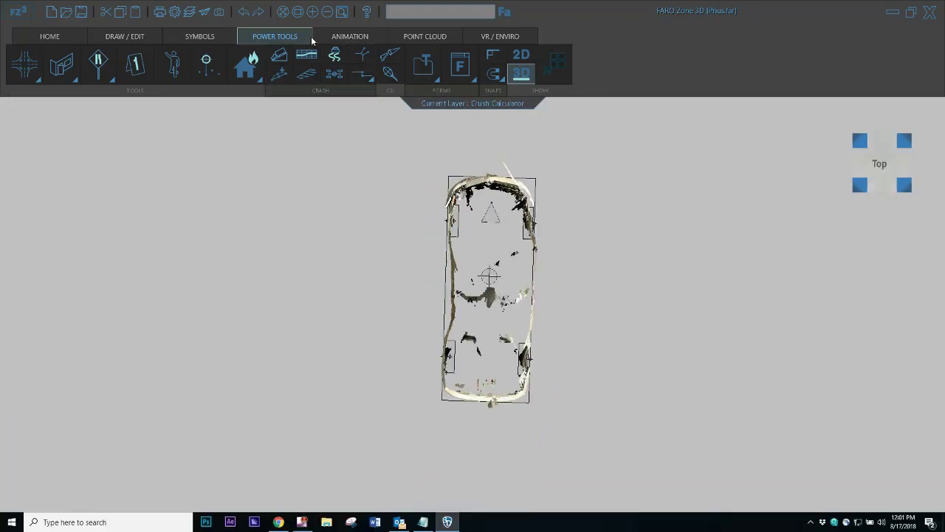
Step: Draw two trial Crush Calculator lines beside the vehicle, running in opposite directions from C1 to C6
click(305, 75)
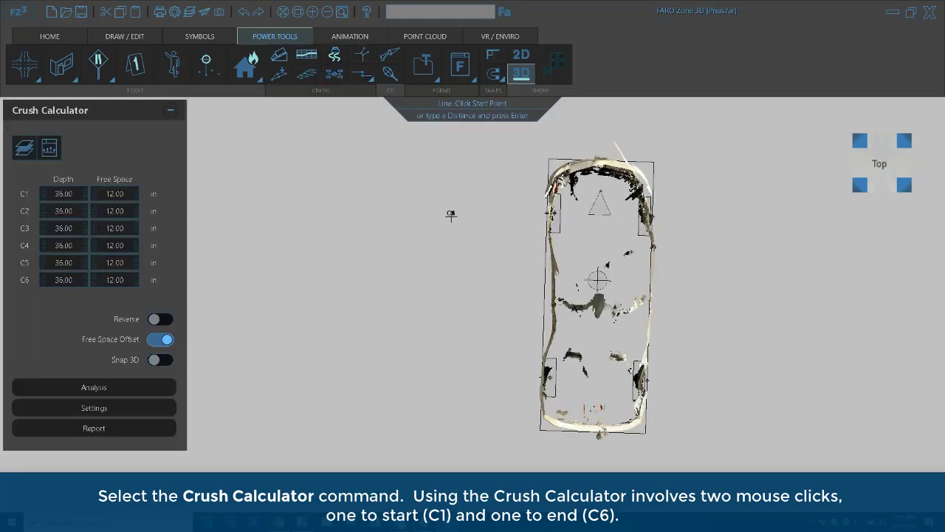
click(266, 217)
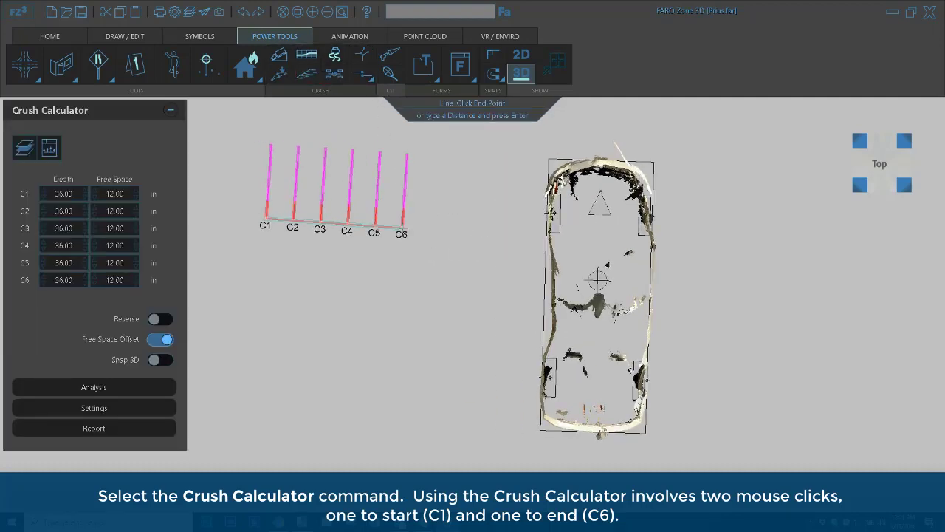
click(405, 215)
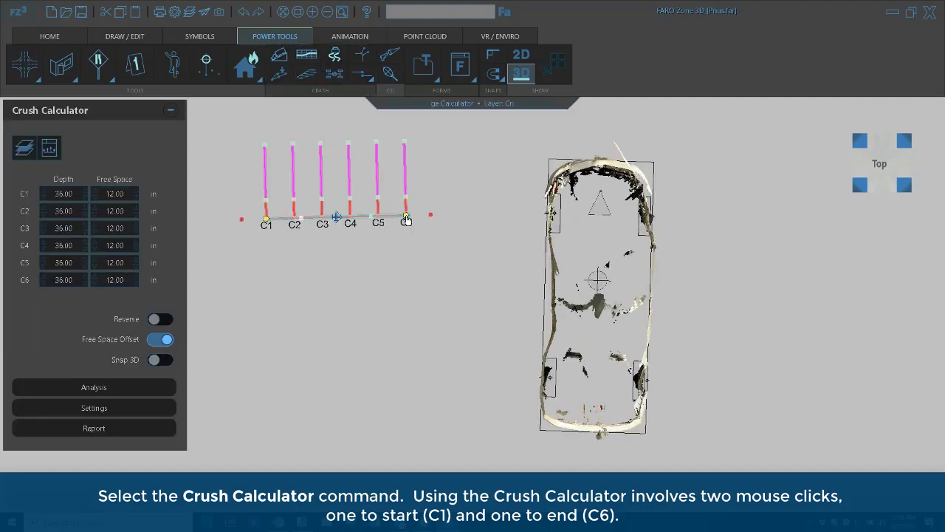
click(305, 76)
click(409, 264)
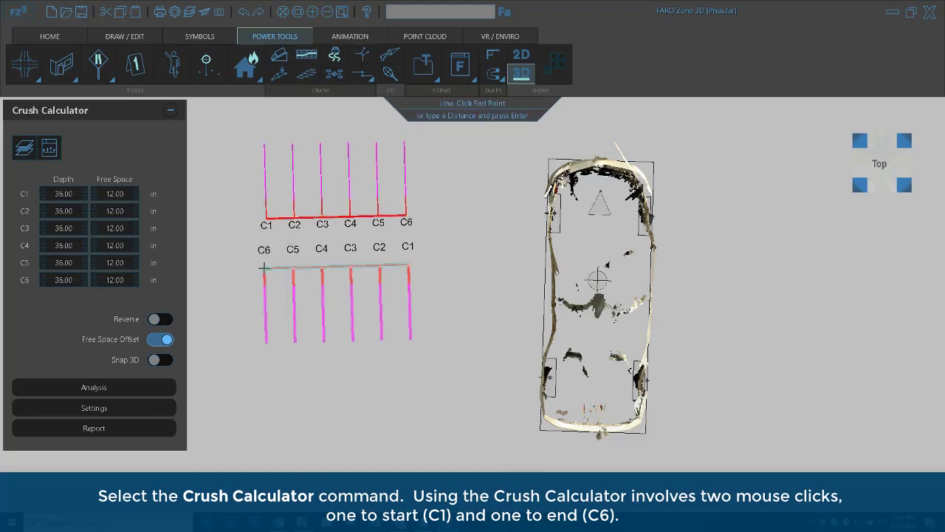
click(272, 269)
scroll(448, 225, down, 2)
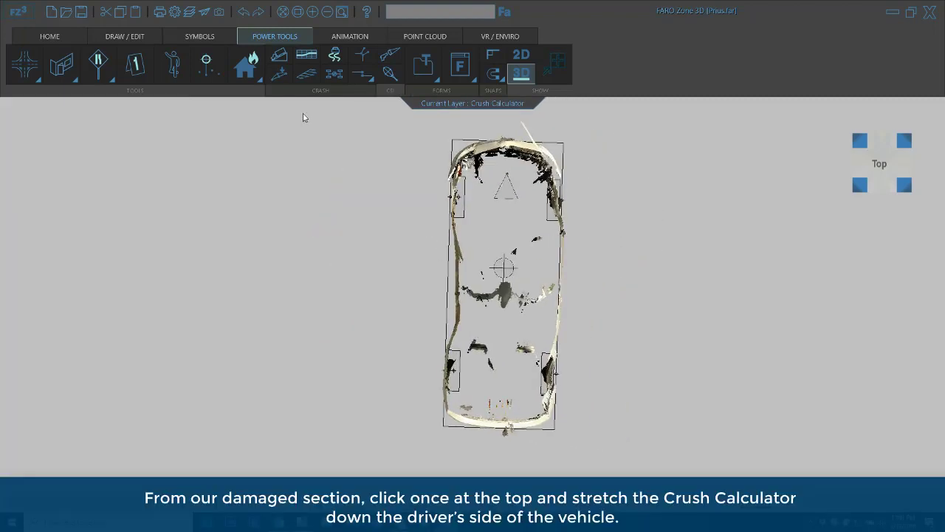
Step: Place a Crush Calculator line along the damaged driver's side of the outline, with C1 behind the front wheel and C6 ahead of the rear wheel
click(306, 73)
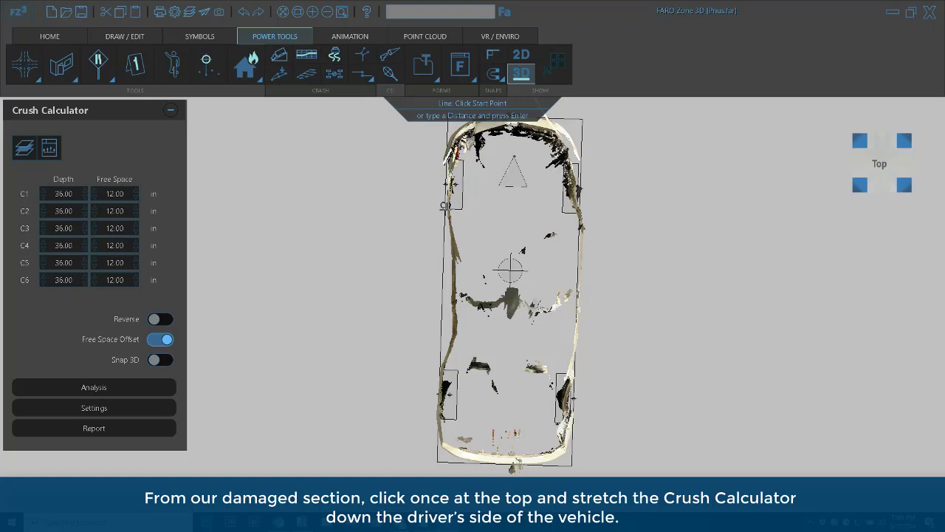
click(445, 206)
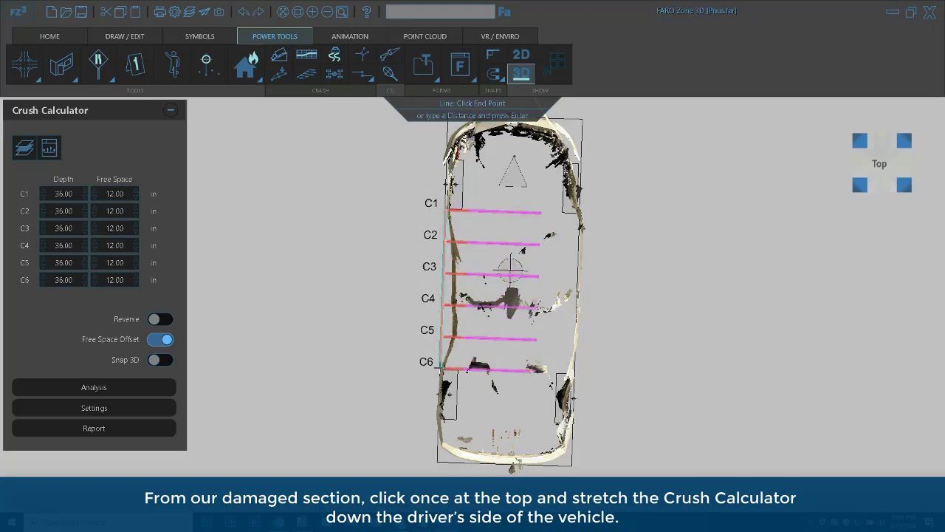
click(441, 366)
Step: Turn off Free Space Offset for the driver's side Crush Calculator
scroll(488, 200, up, 3)
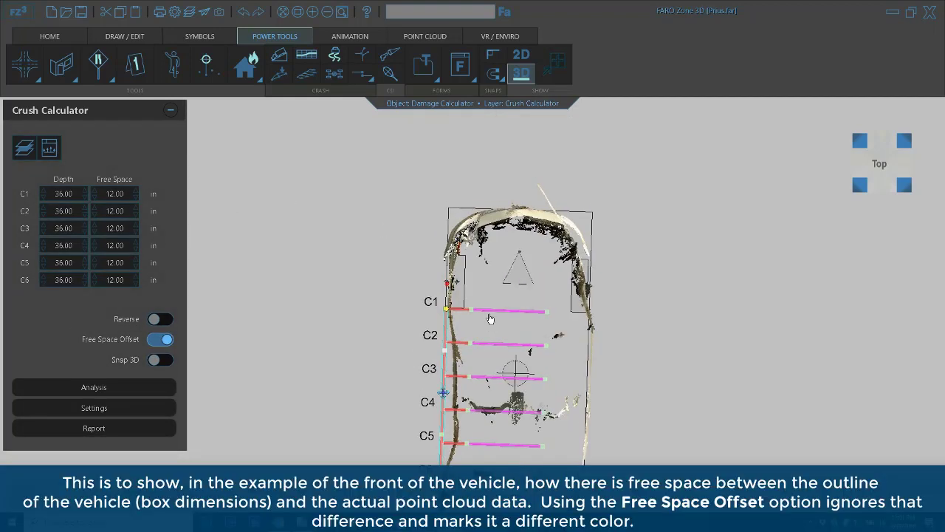
scroll(505, 226, up, 5)
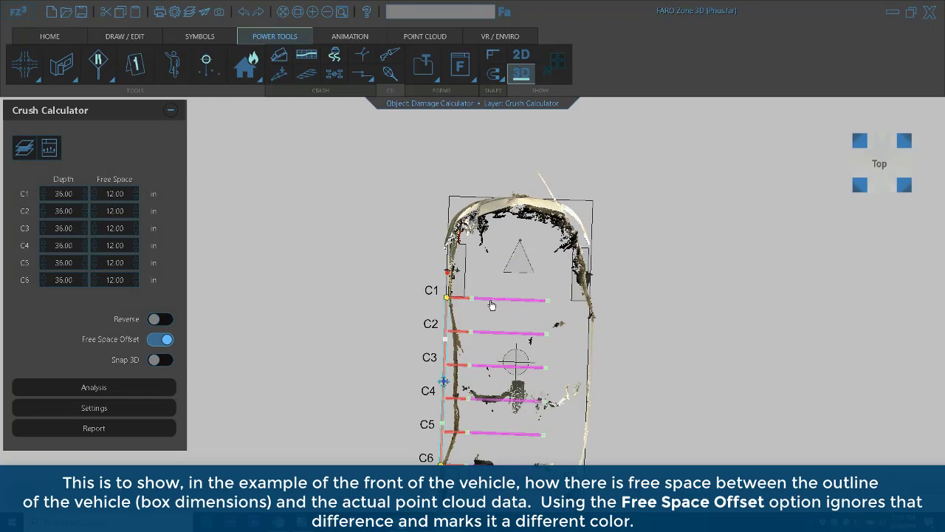
middle_drag(461, 200, 536, 278)
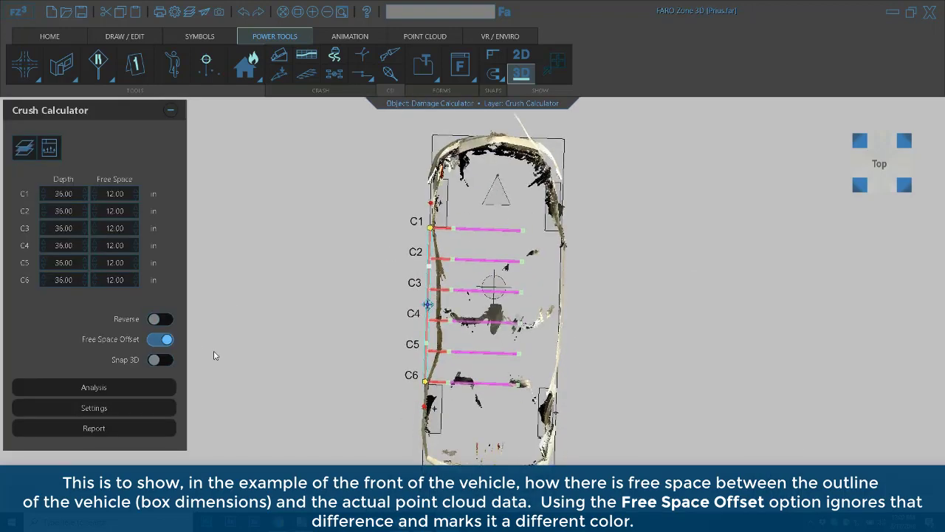
click(160, 340)
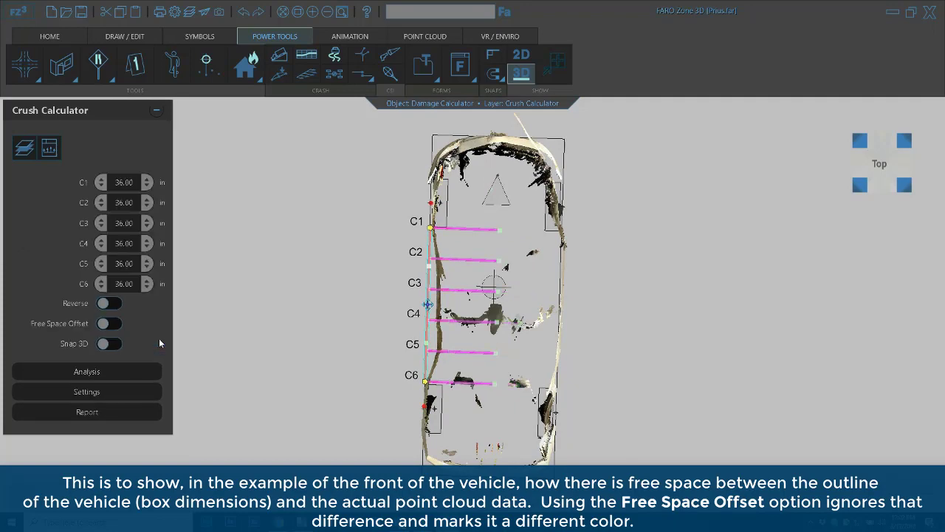
Step: Turn Free Space Offset on and back off for the driver's side crush lines to compare both states
scroll(436, 244, up, 3)
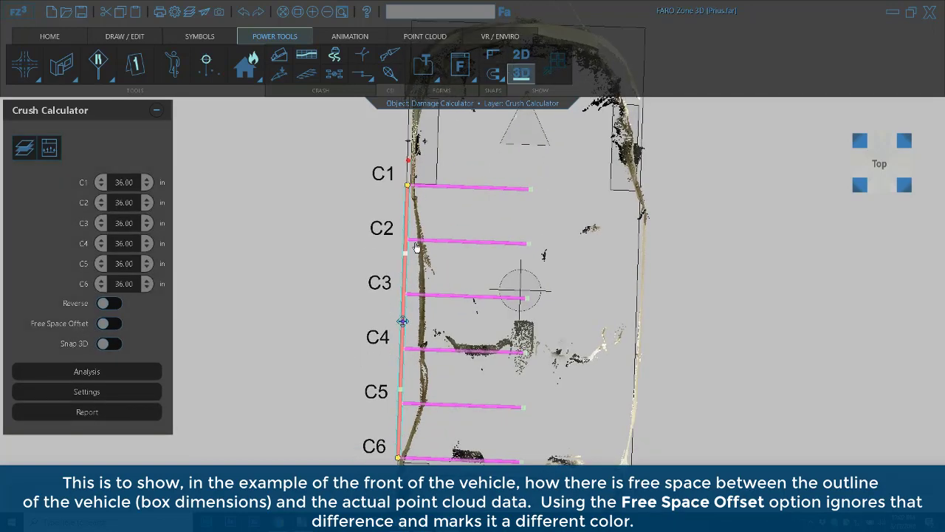
click(107, 324)
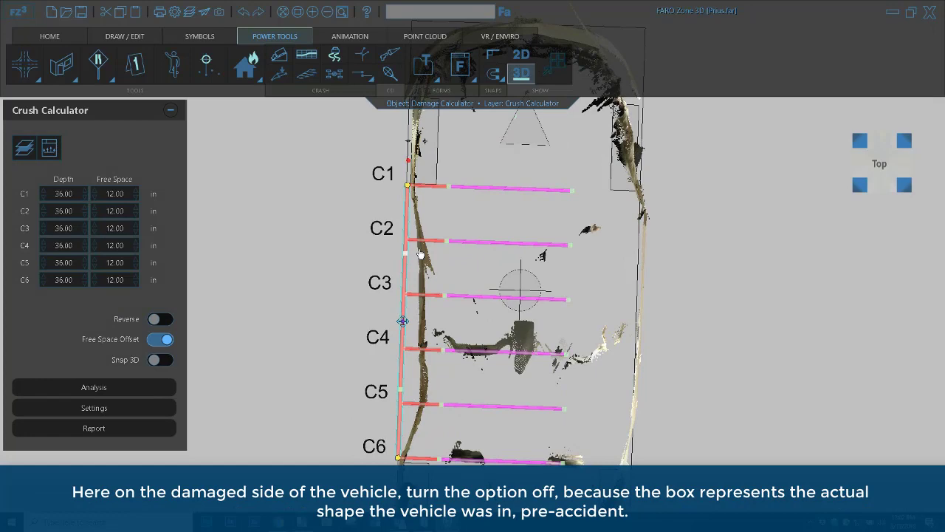
click(161, 339)
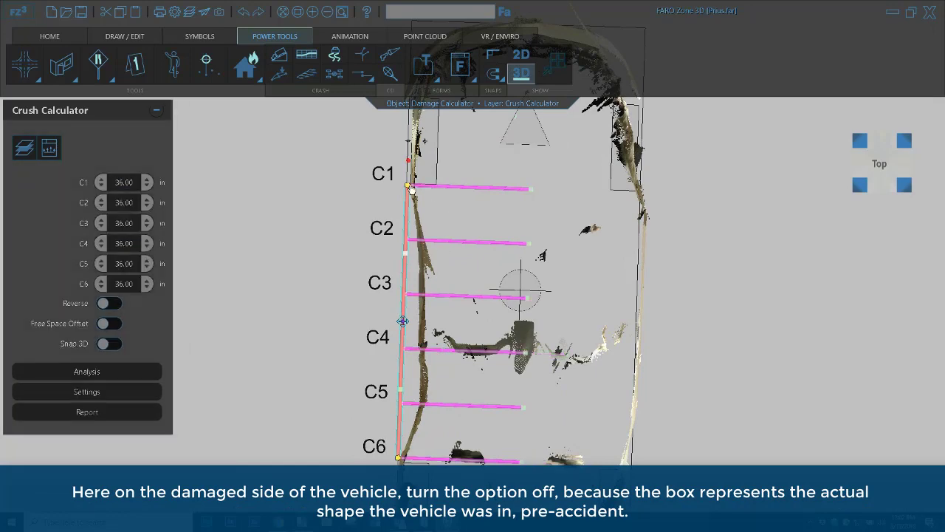
Step: Fit the C1 to C6 crush line ends to the scanned driver's side, at about 1.20, 4.72, 5.61, 6.19, 6.51 and 2.04 in
scroll(428, 213, down, 2)
middle_drag(443, 223, 398, 226)
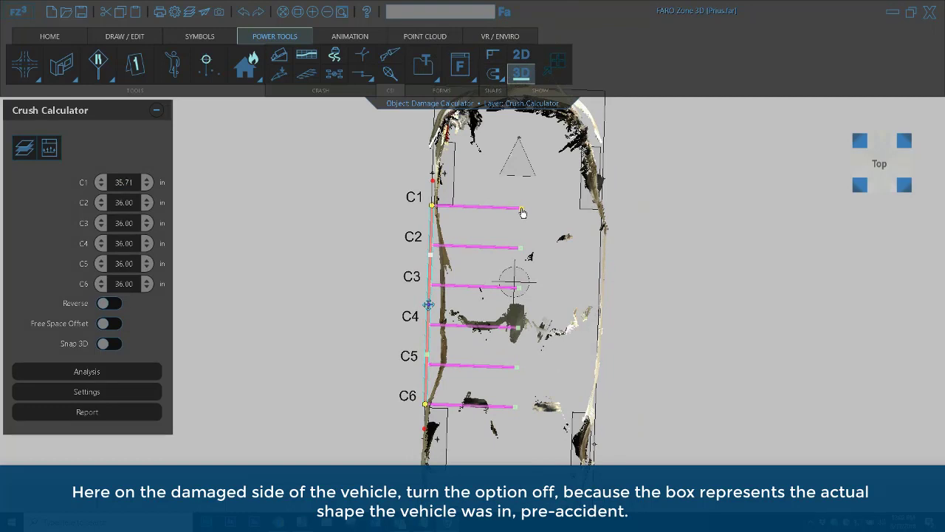
drag(522, 213, 434, 216)
drag(521, 248, 437, 259)
drag(503, 290, 441, 294)
drag(514, 324, 441, 339)
drag(514, 367, 442, 373)
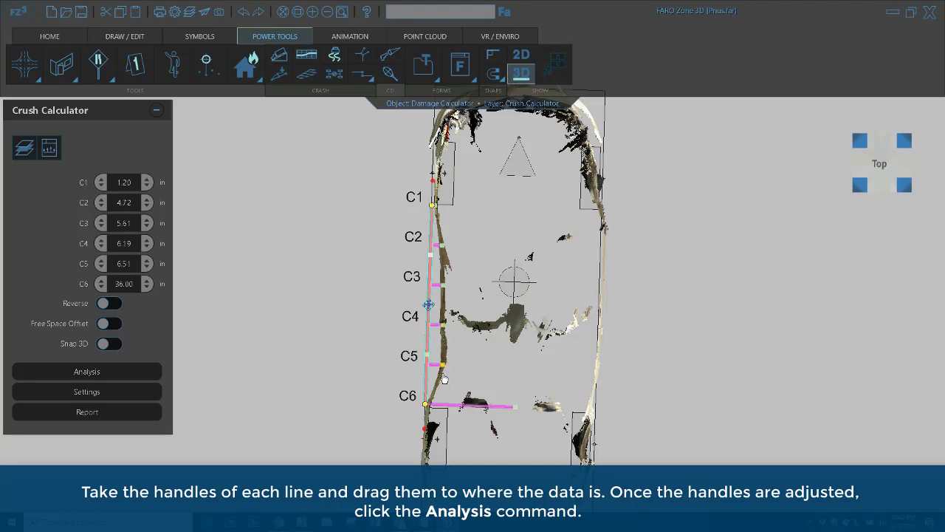
drag(516, 407, 432, 407)
Step: Open the crush analysis and set Weight to 2511 lbs, Stiffness A to 393 and Stiffness B to 56
scroll(277, 303, down, 4)
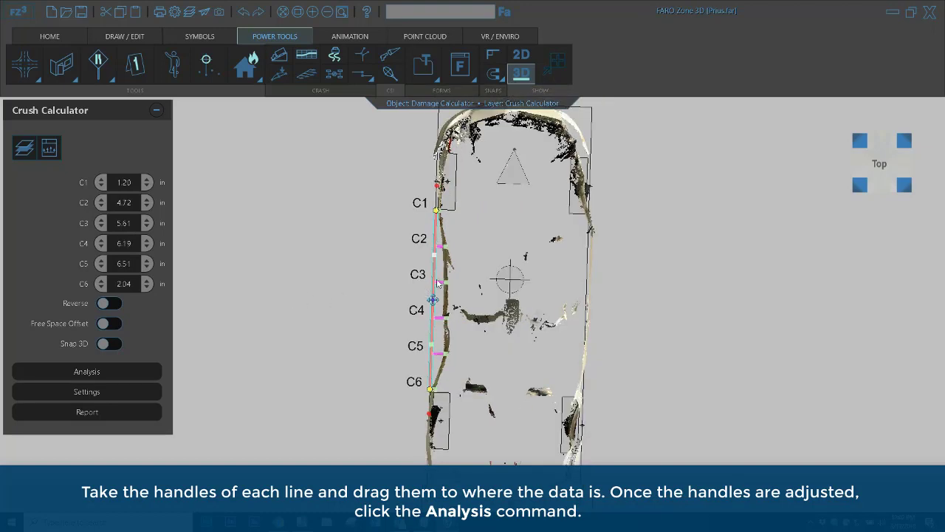
click(98, 391)
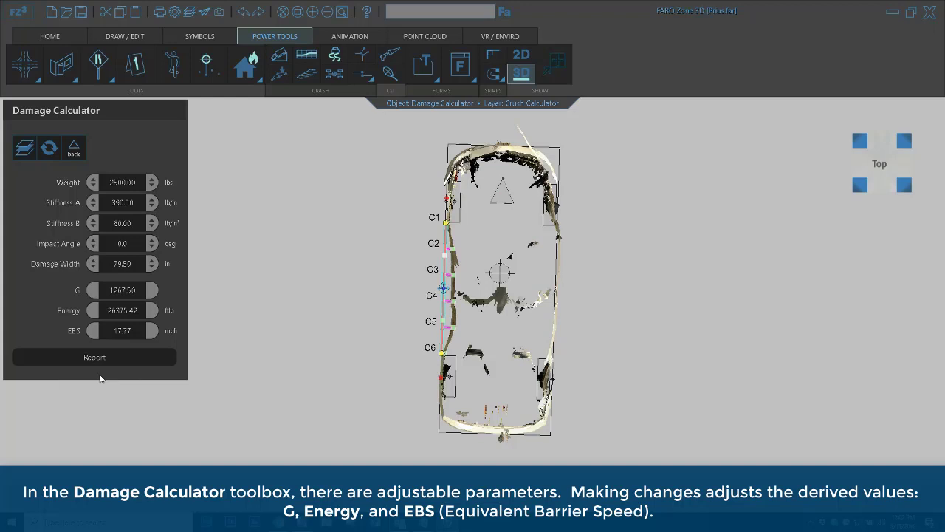
double_click(130, 184)
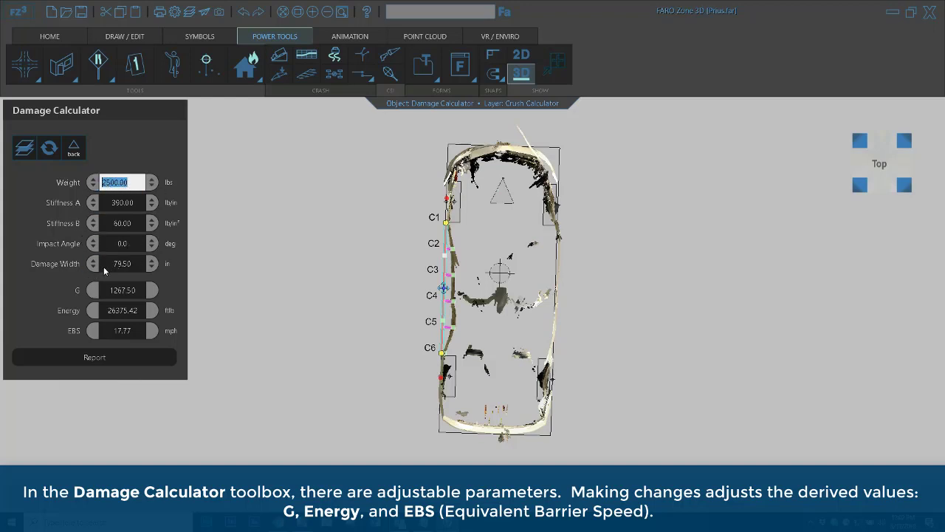
triple_click(94, 181)
triple_click(93, 200)
triple_click(93, 226)
click(94, 226)
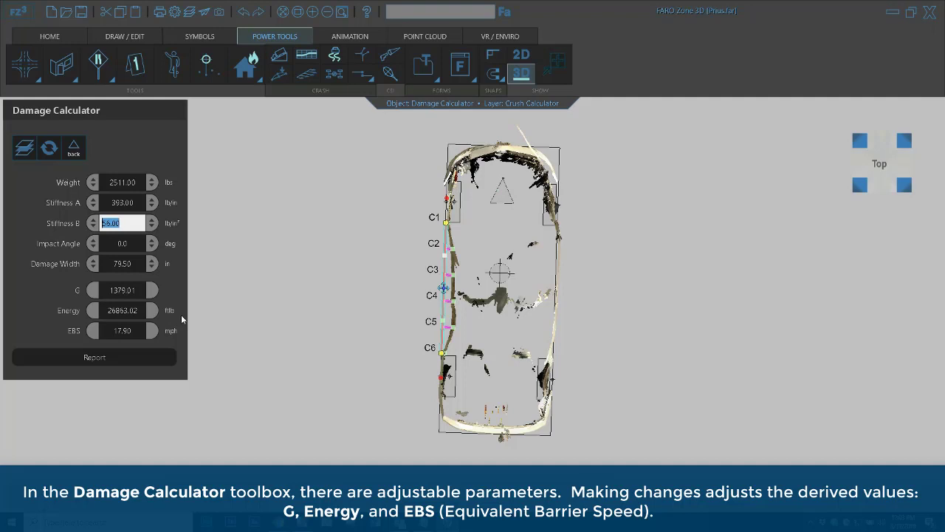
Step: Return from the damage analysis to the Crush Calculator and generate the crush report
click(73, 148)
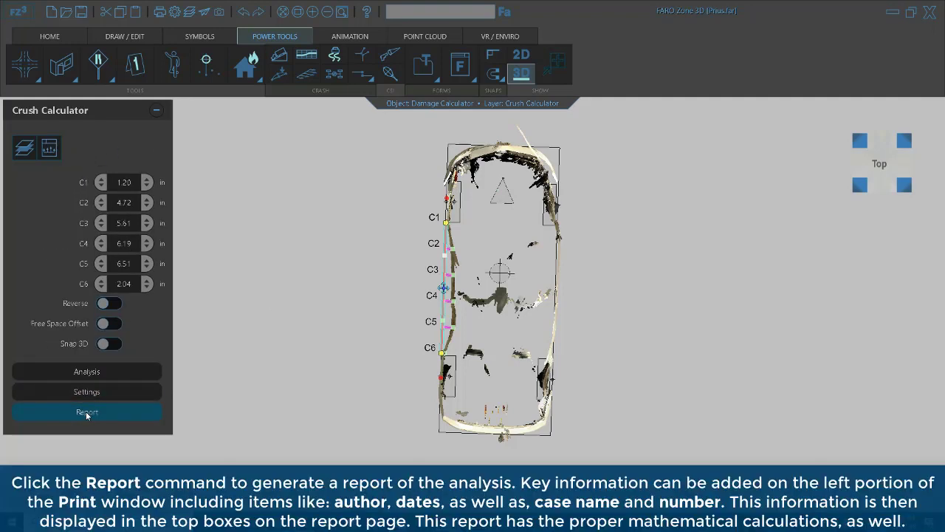
click(86, 411)
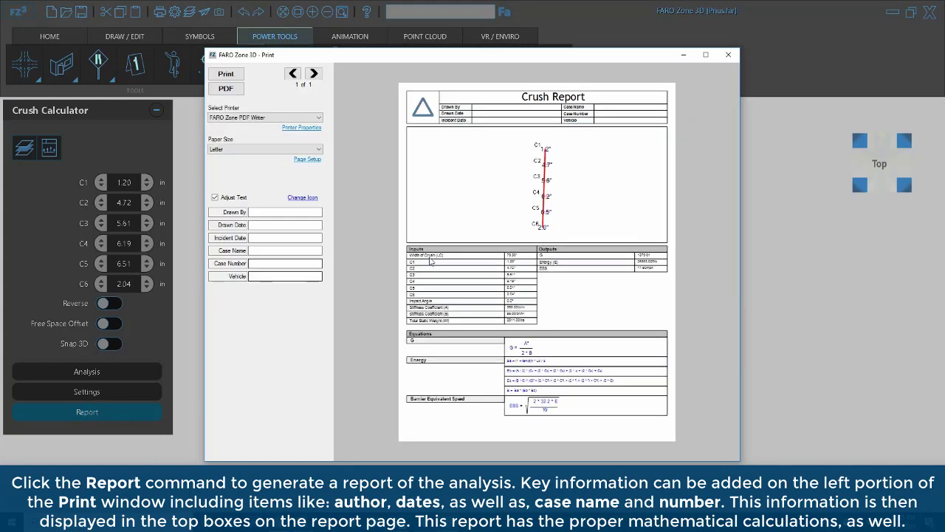